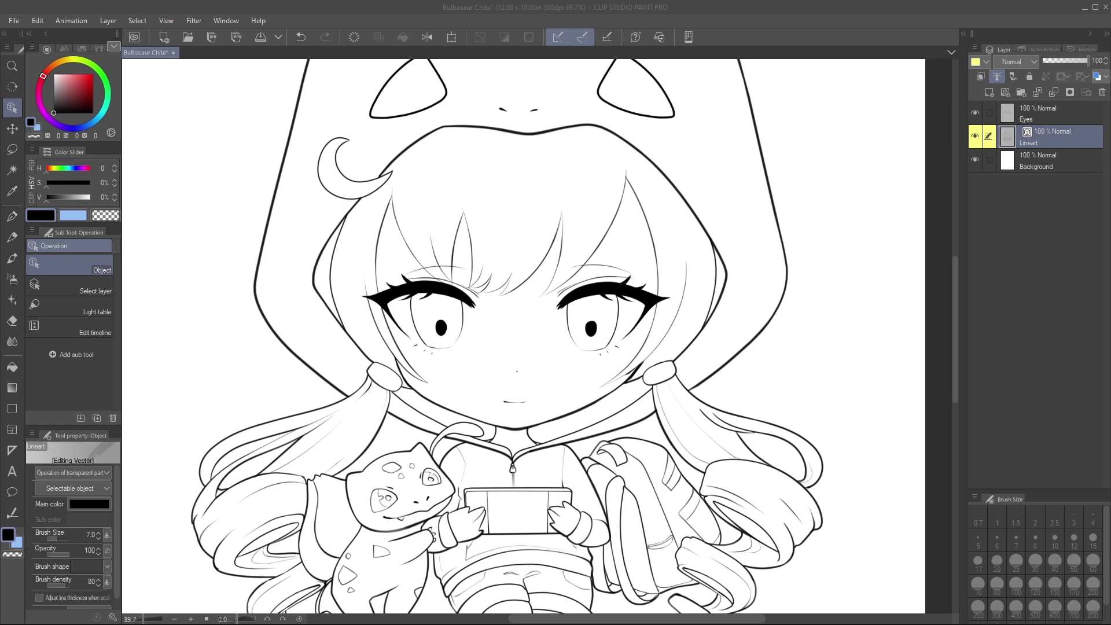
- Toggle the Lineart and Eyes layers' visibility to check them, and make Eyes active
{"action": "left_click", "coordinate": [1105, 292]}
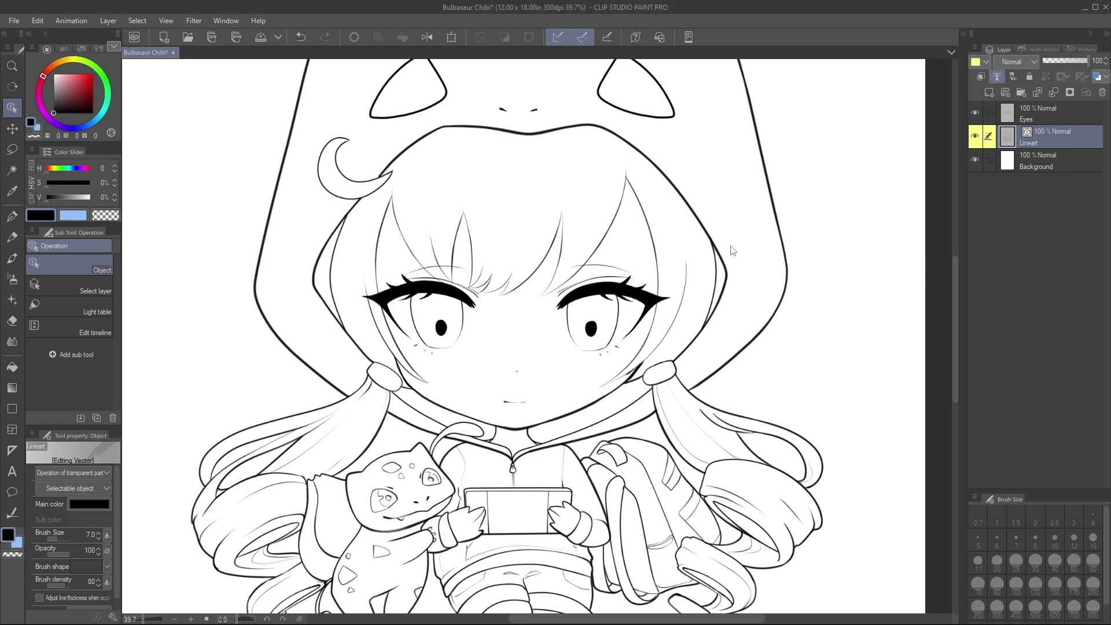
{"action": "left_click", "coordinate": [976, 137]}
{"action": "left_click", "coordinate": [976, 137]}
{"action": "left_click", "coordinate": [975, 112]}
{"action": "left_click", "coordinate": [975, 114]}
{"action": "left_click", "coordinate": [975, 112]}
{"action": "left_click", "coordinate": [975, 112]}
{"action": "left_click", "coordinate": [1034, 116]}
{"action": "left_click", "coordinate": [976, 113]}
{"action": "left_click", "coordinate": [976, 112]}
{"action": "left_click", "coordinate": [977, 114]}
{"action": "left_click", "coordinate": [978, 114]}
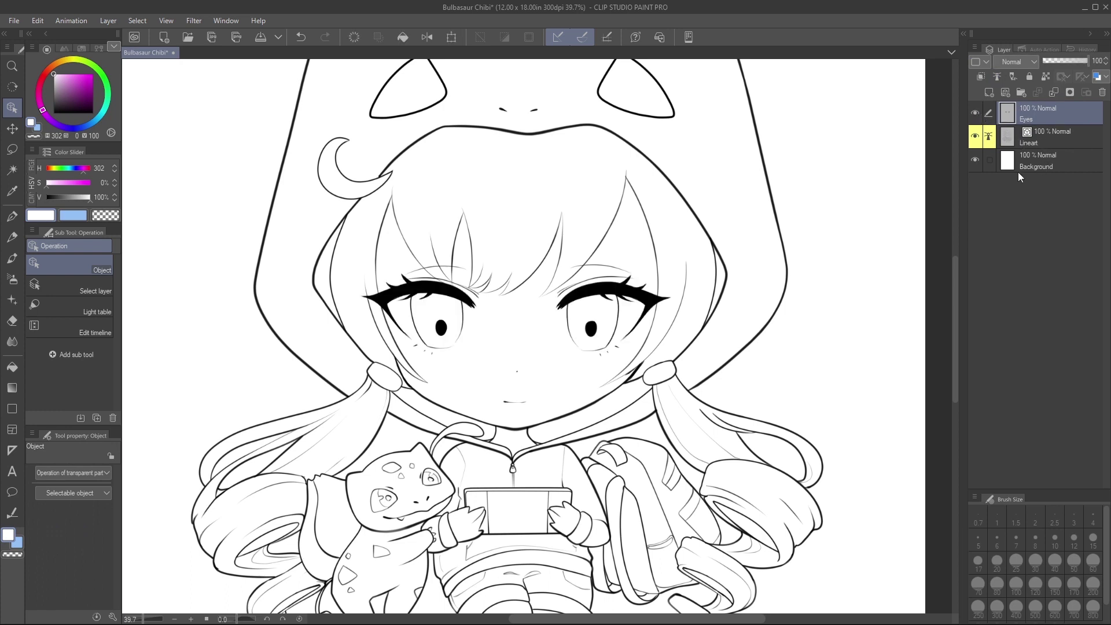
- Check the Background layer, return to Lineart, and add then delete an empty vector layer
{"action": "left_click", "coordinate": [977, 162]}
{"action": "left_click", "coordinate": [978, 162]}
{"action": "left_click", "coordinate": [1041, 163]}
{"action": "left_click", "coordinate": [1053, 140]}
{"action": "left_click", "coordinate": [1048, 159]}
{"action": "left_click", "coordinate": [1054, 140]}
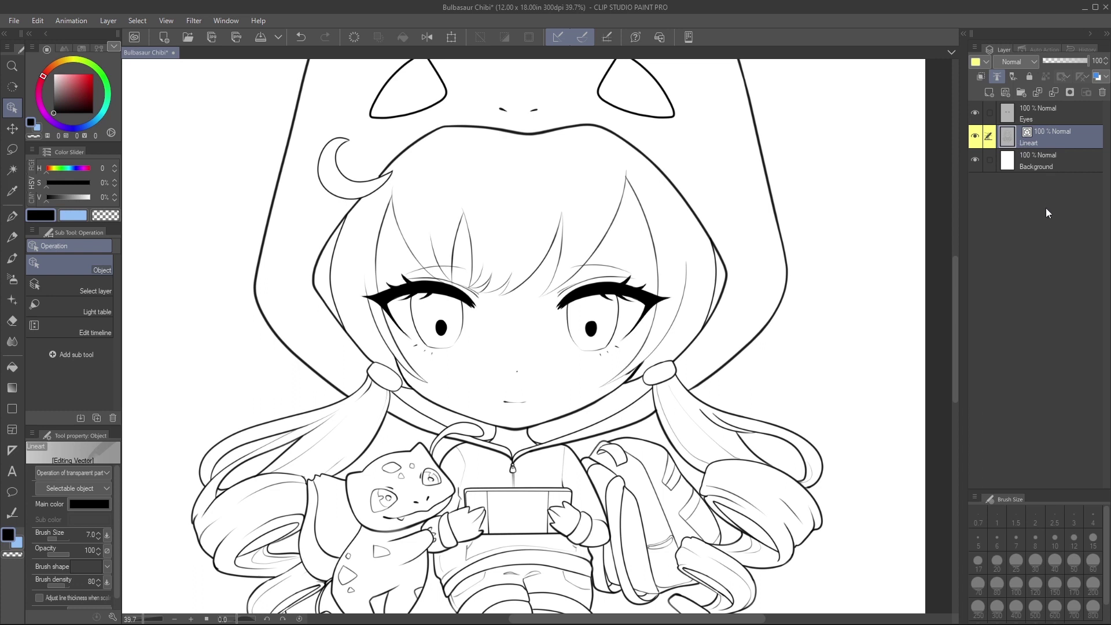
{"action": "left_click", "coordinate": [1005, 94]}
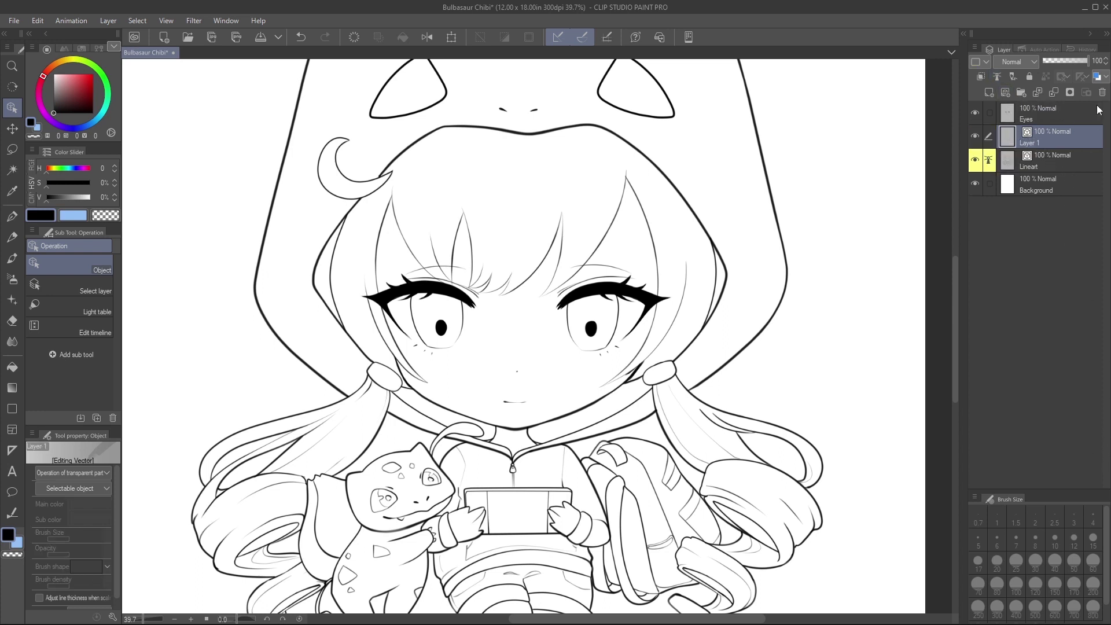
{"action": "key", "text": "ctrl+e"}
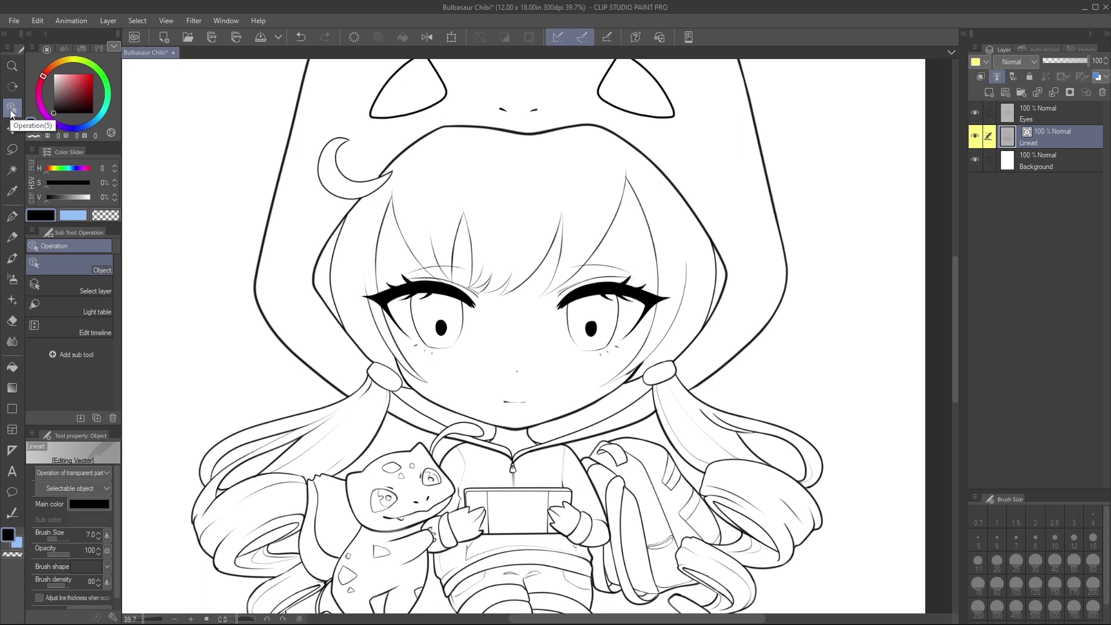
- Switch the Operation tool to the Object sub tool and enlarge the Tool property panel
{"action": "left_click", "coordinate": [92, 293]}
{"action": "left_click", "coordinate": [92, 305]}
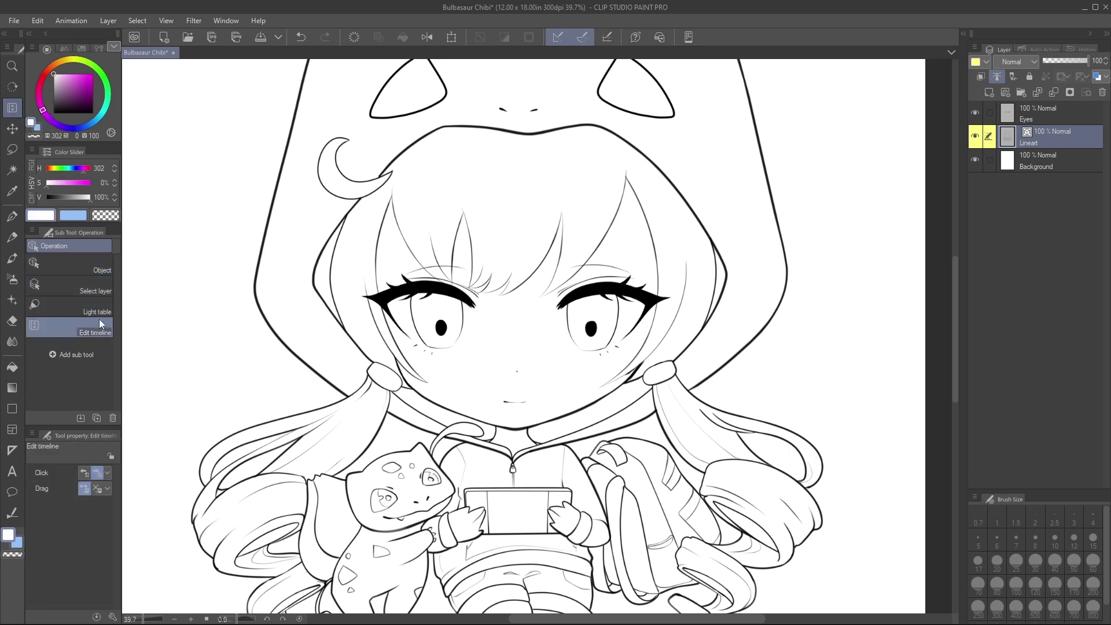
{"action": "left_click", "coordinate": [98, 288]}
{"action": "left_click", "coordinate": [103, 270]}
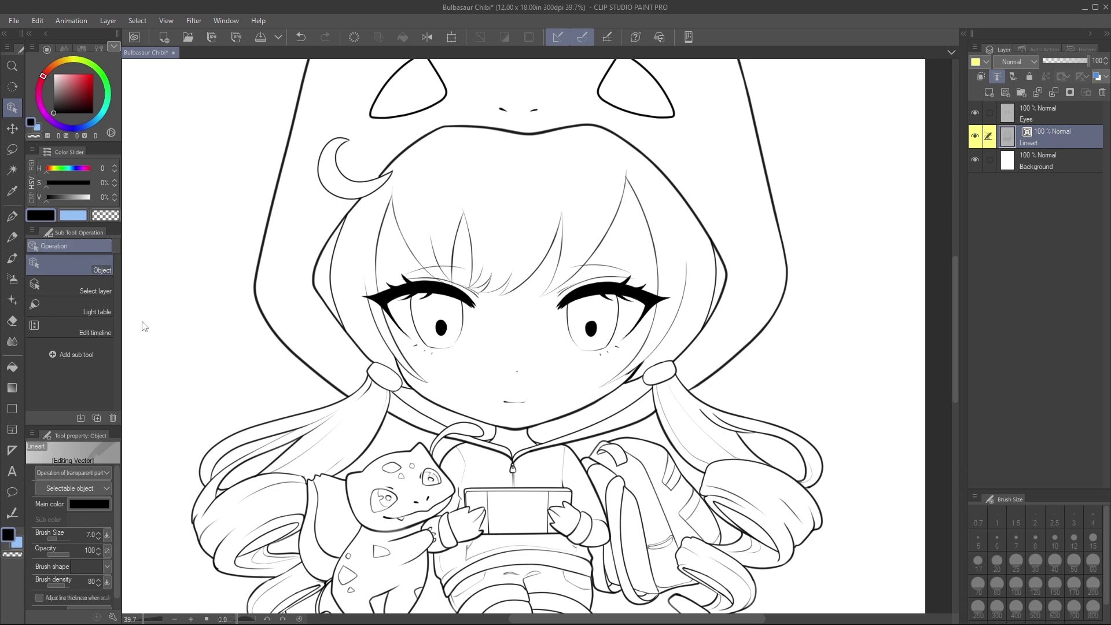
{"action": "left_click_drag", "start_coordinate": [69, 428], "coordinate": [69, 389]}
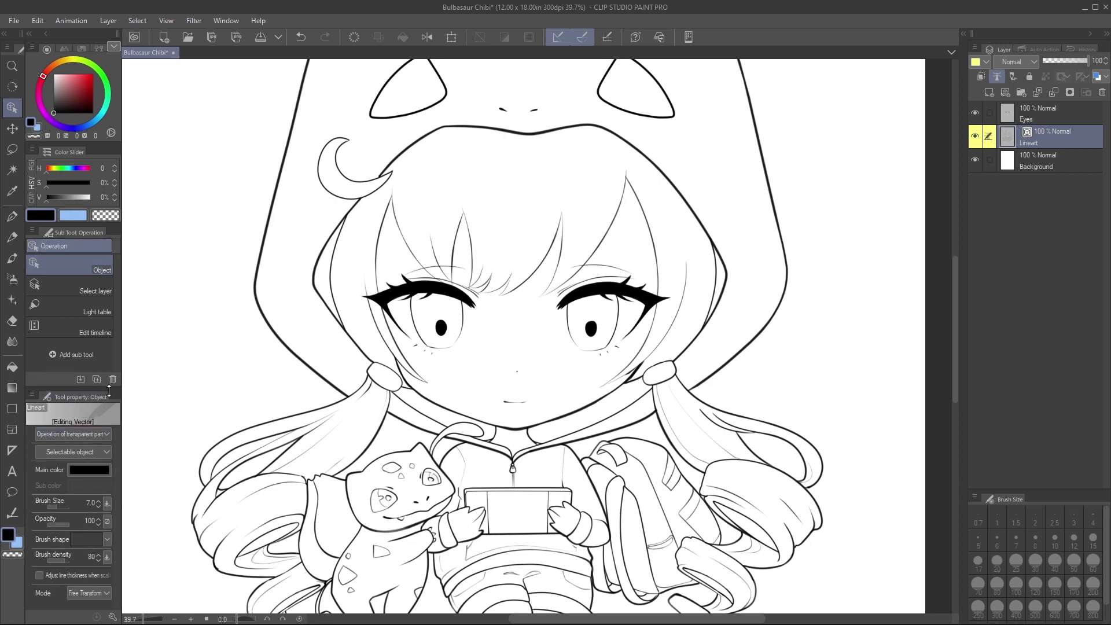
- Apply the Pen brush shape, then a lighter brush shape, to the lineart strokes
{"action": "left_click", "coordinate": [107, 541]}
{"action": "scroll", "coordinate": [102, 480], "scroll_direction": "up", "scroll_amount": 5}
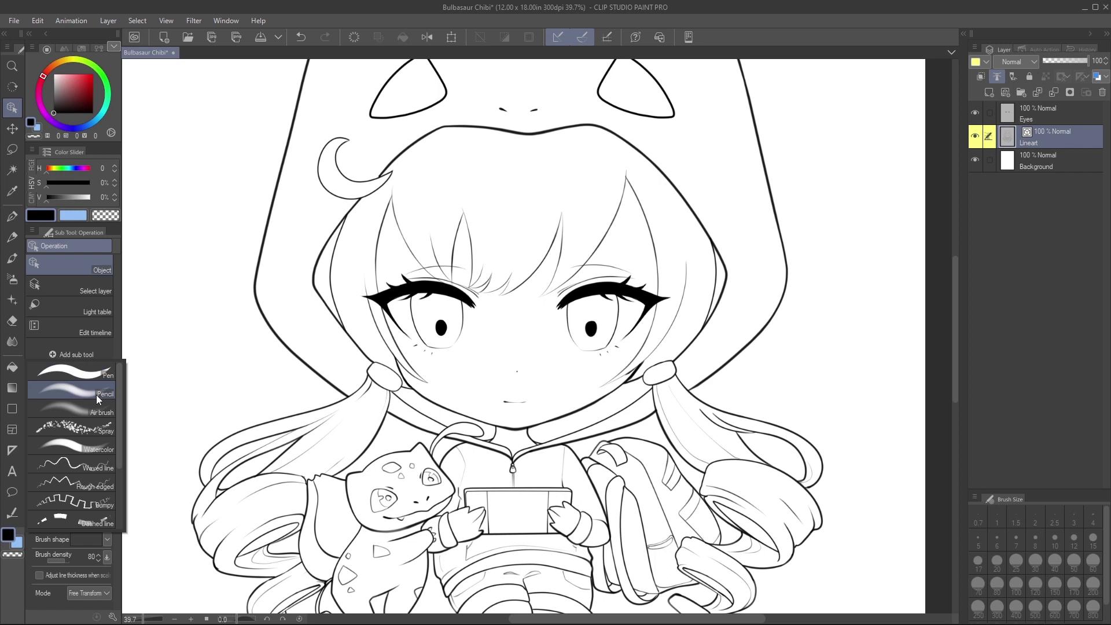
{"action": "left_click", "coordinate": [95, 377]}
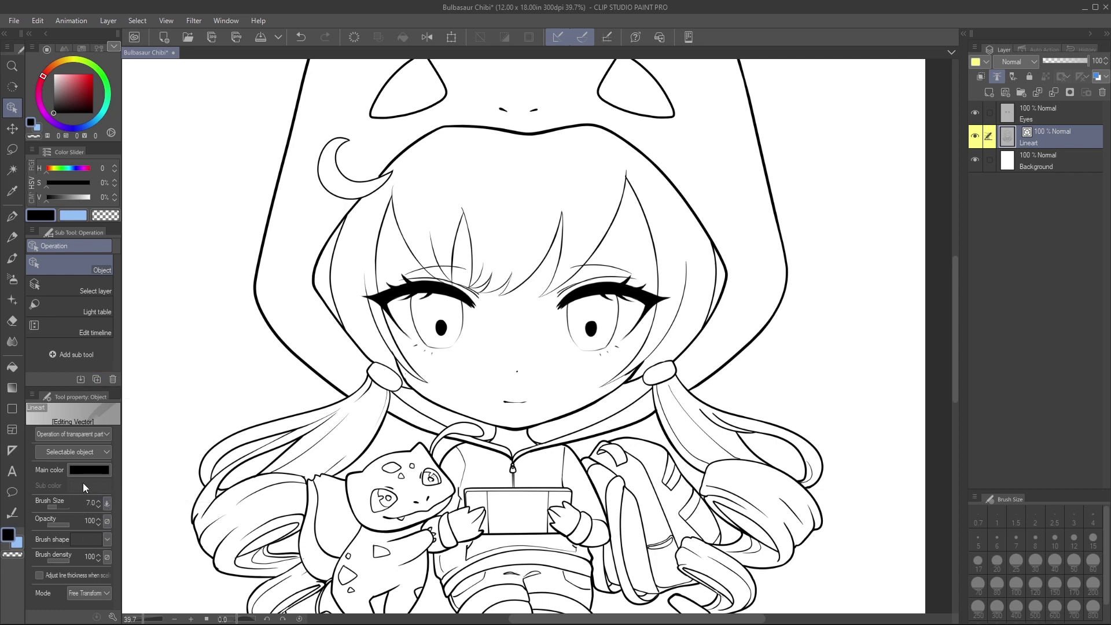
{"action": "left_click", "coordinate": [106, 540]}
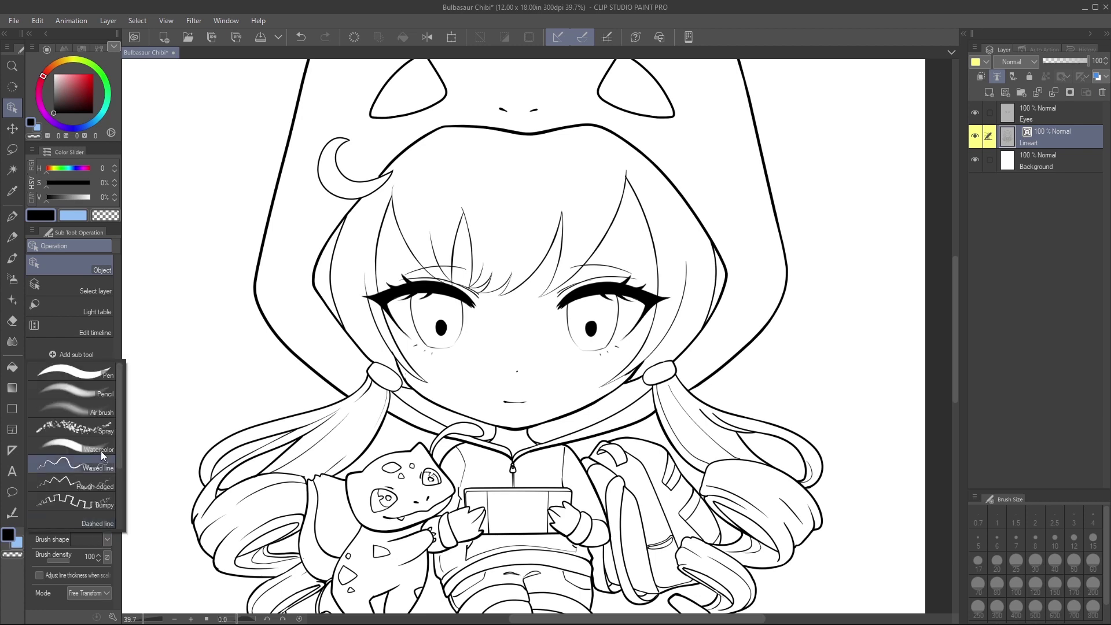
{"action": "left_click", "coordinate": [98, 398]}
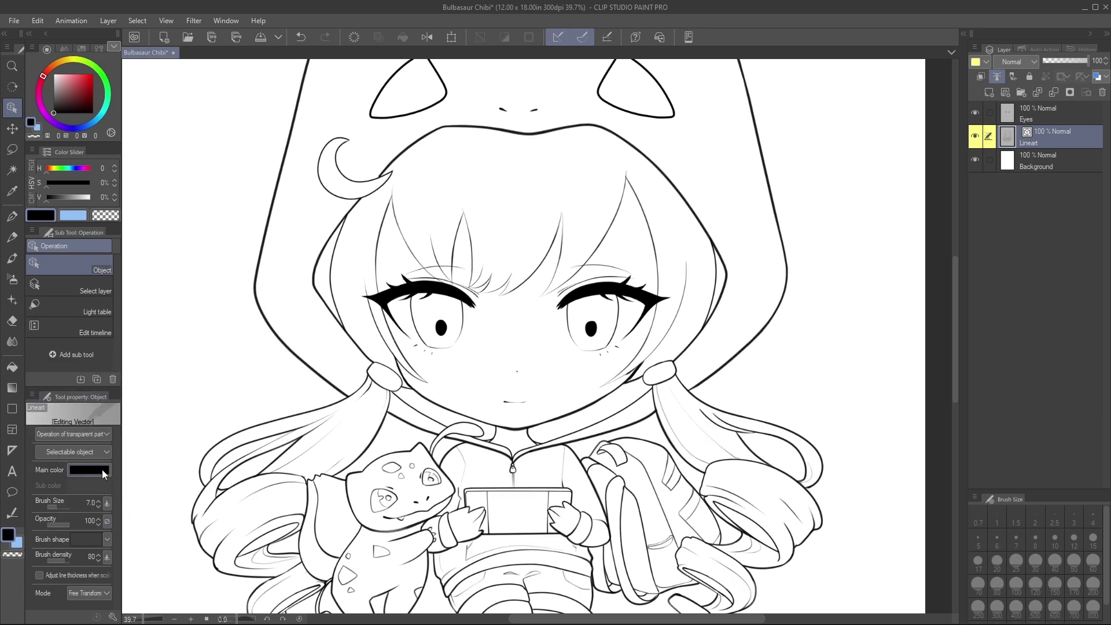
- Apply the Air brush shape to the lineart, then switch it to the Pencil shape
{"action": "left_click", "coordinate": [107, 540]}
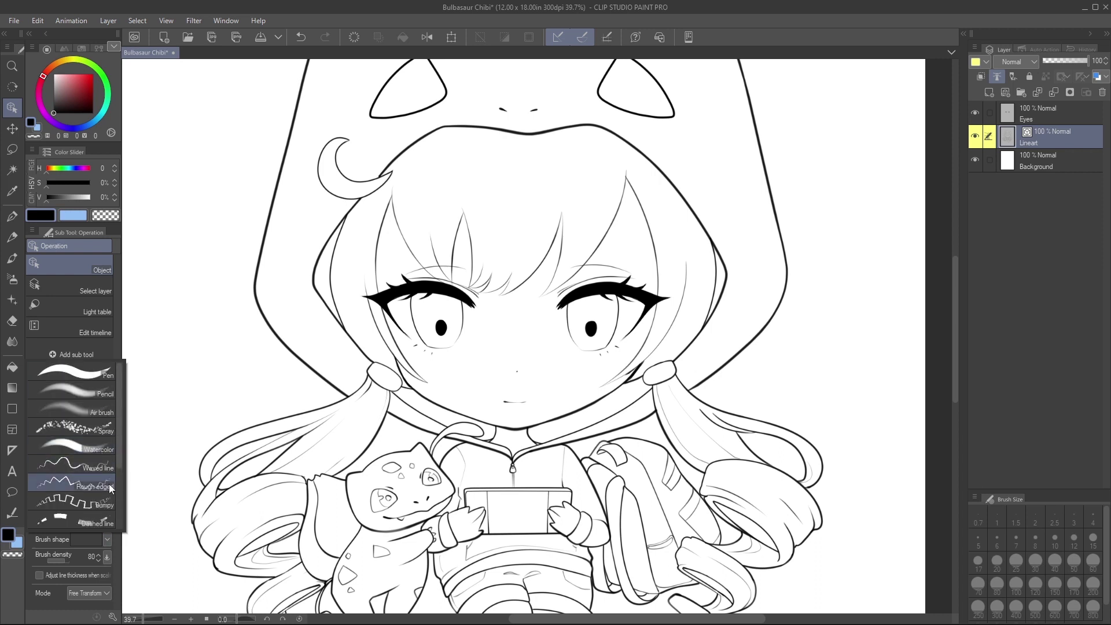
{"action": "left_click", "coordinate": [100, 411]}
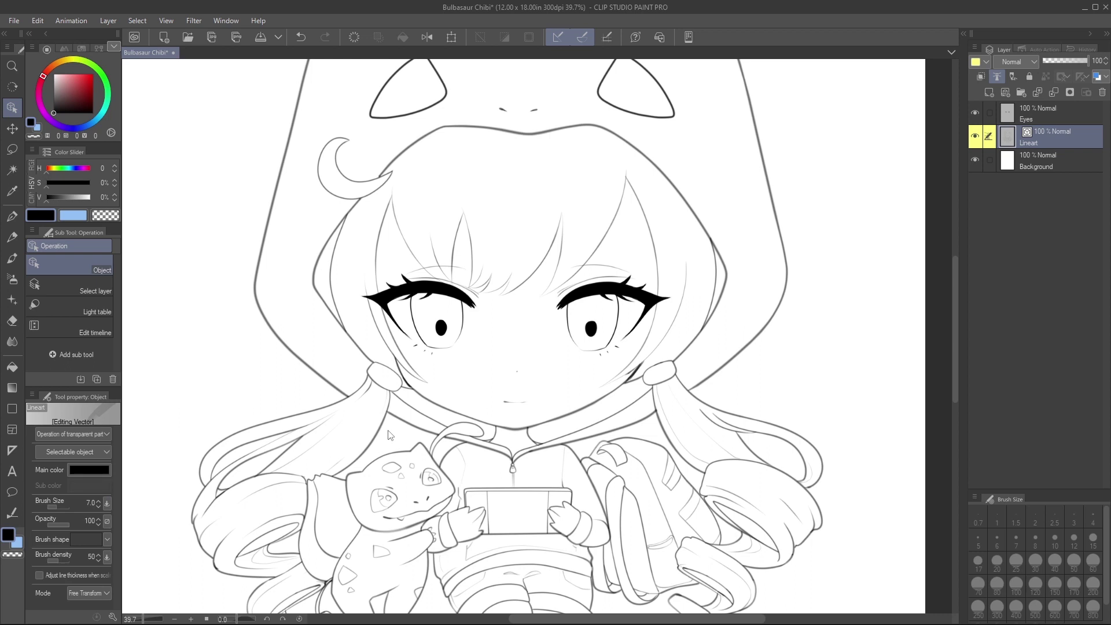
{"action": "left_click", "coordinate": [108, 543]}
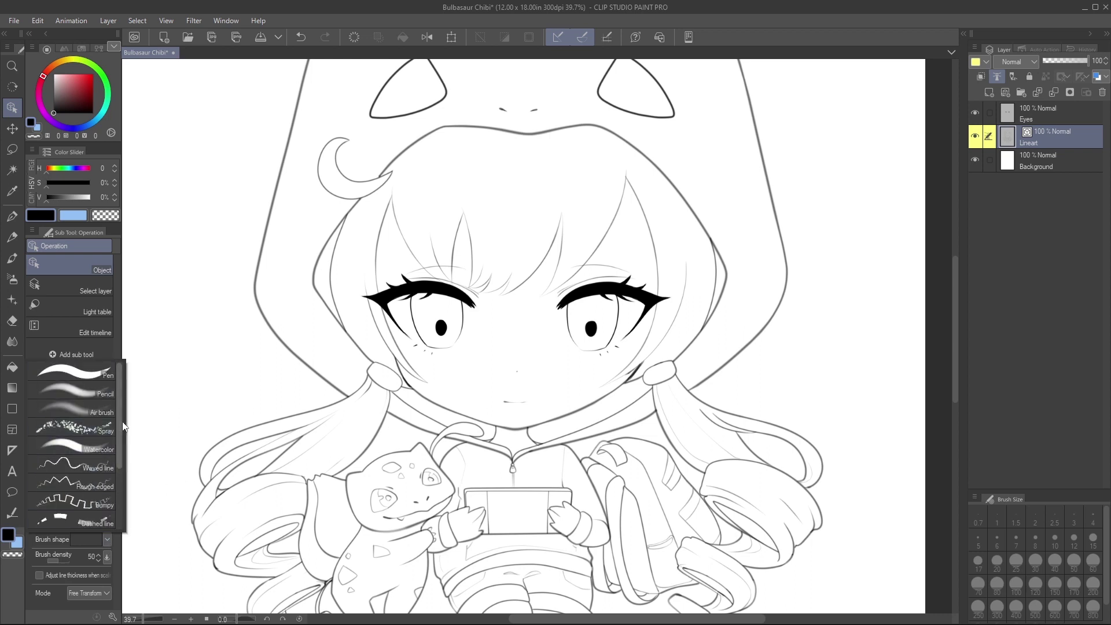
{"action": "left_click", "coordinate": [95, 397]}
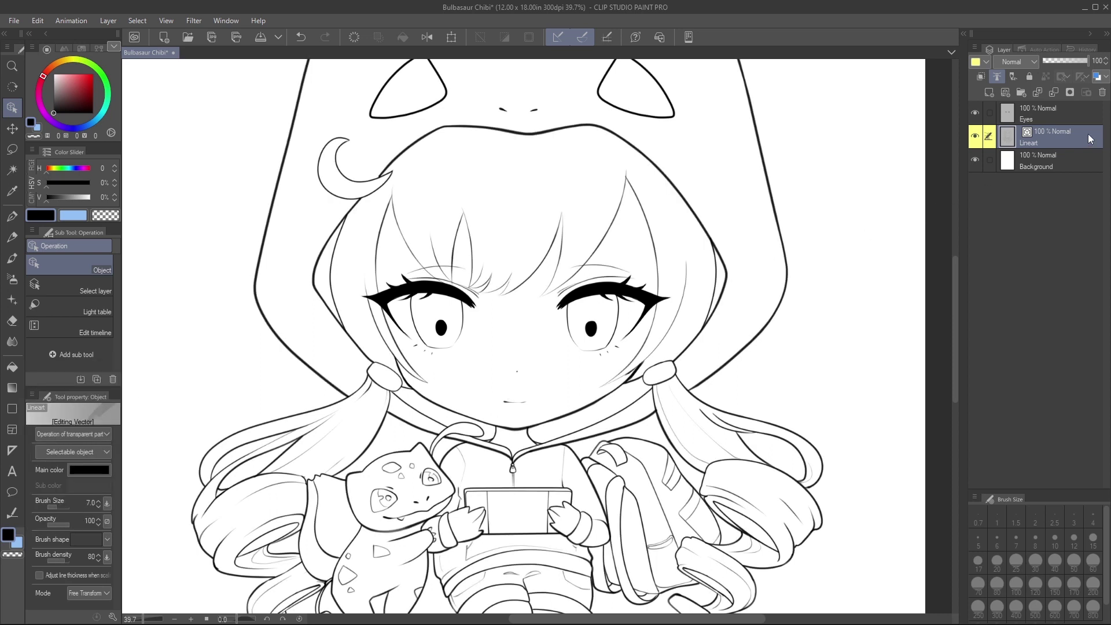
- Select the Mechanical pencil sub tool from the Pencil brushes
{"action": "left_click", "coordinate": [11, 237]}
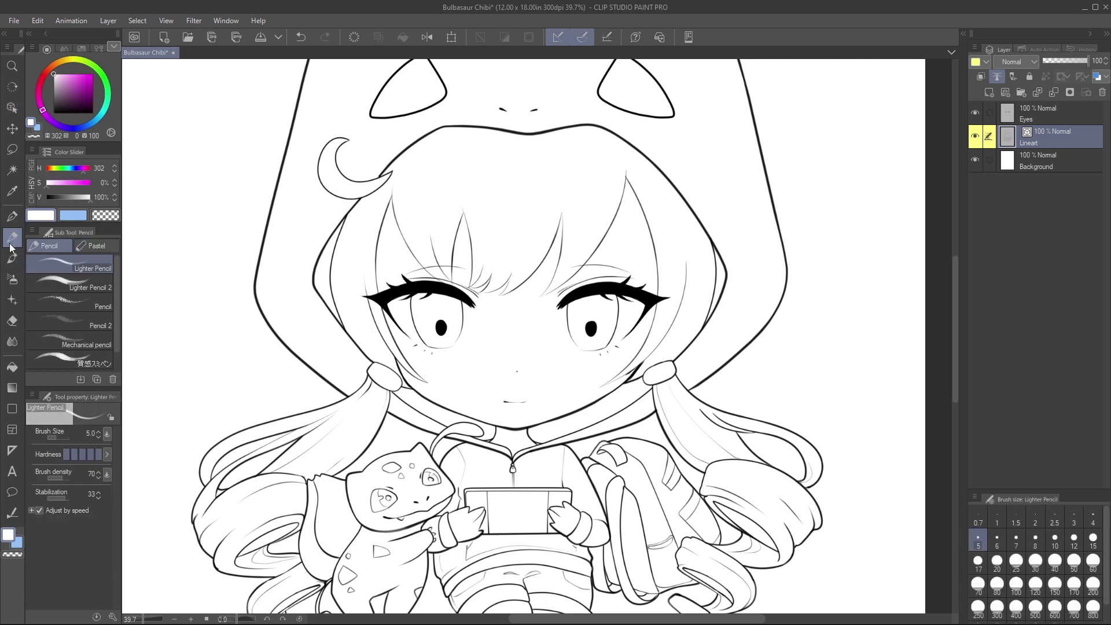
{"action": "scroll", "coordinate": [95, 309], "scroll_direction": "down", "scroll_amount": 1}
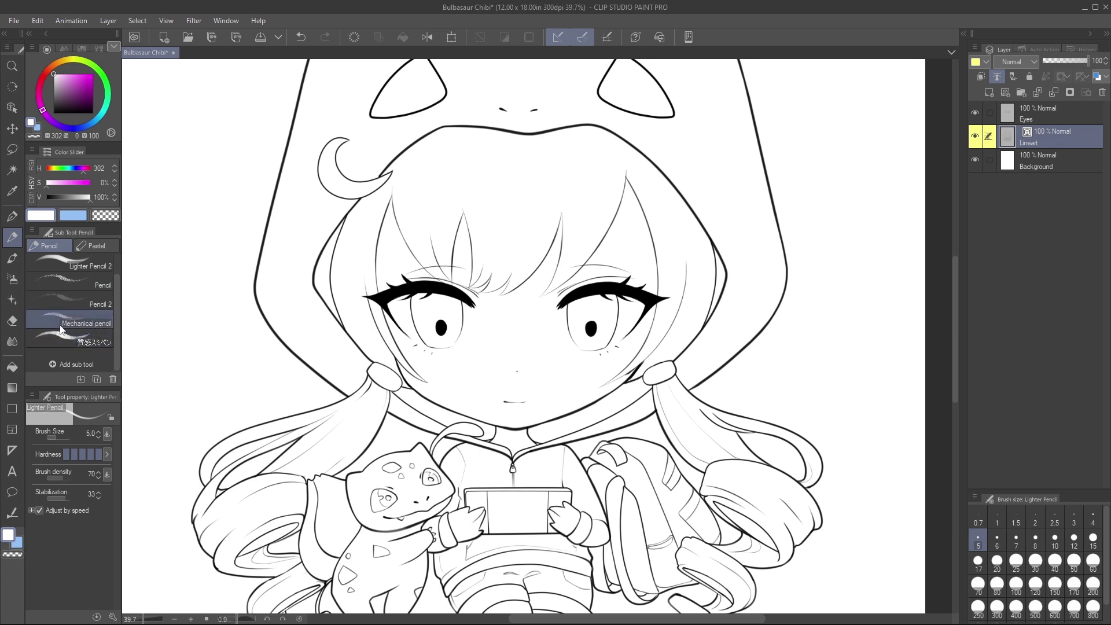
{"action": "left_click", "coordinate": [81, 322]}
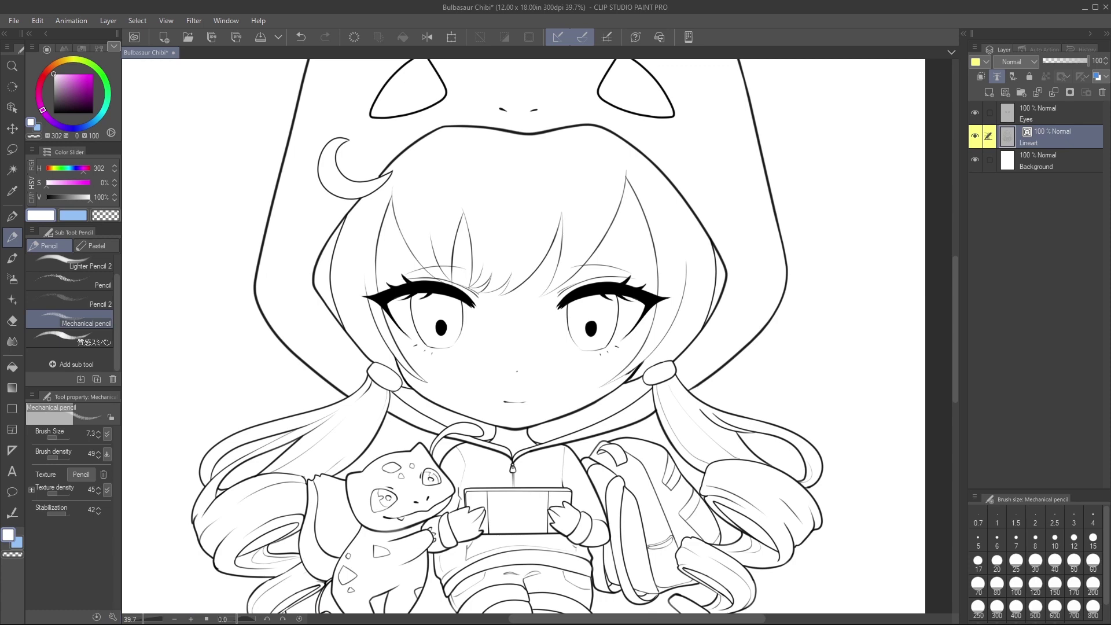
- In Sub Tool Detail's Brush shape page, add the brush shape to presets and close the dialog
{"action": "left_click_drag", "start_coordinate": [449, 183], "coordinate": [580, 129]}
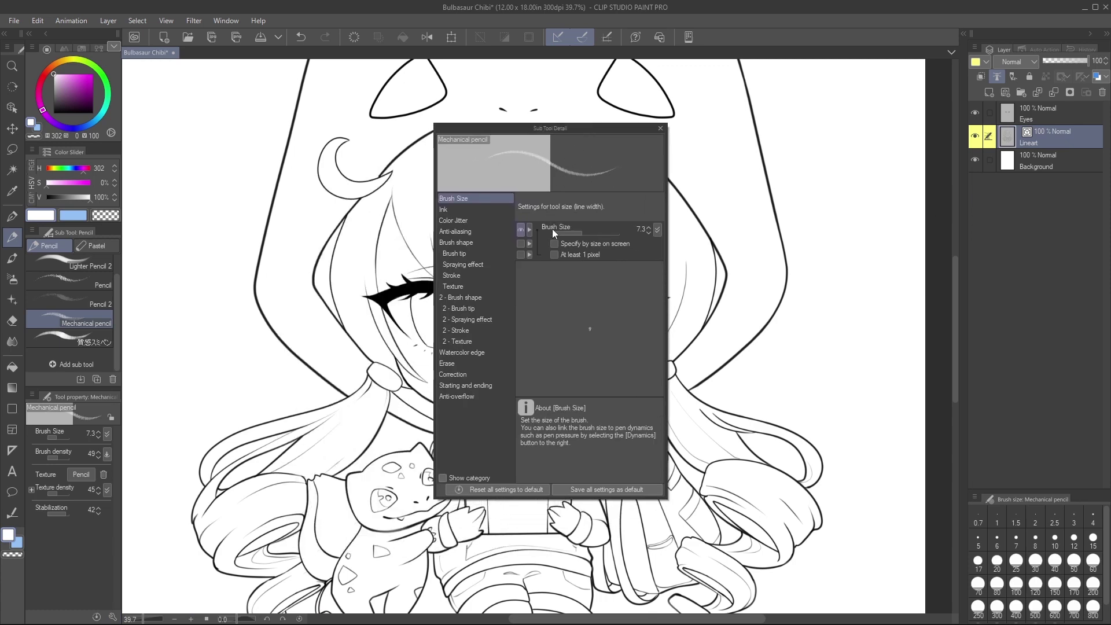
{"action": "left_click", "coordinate": [468, 243]}
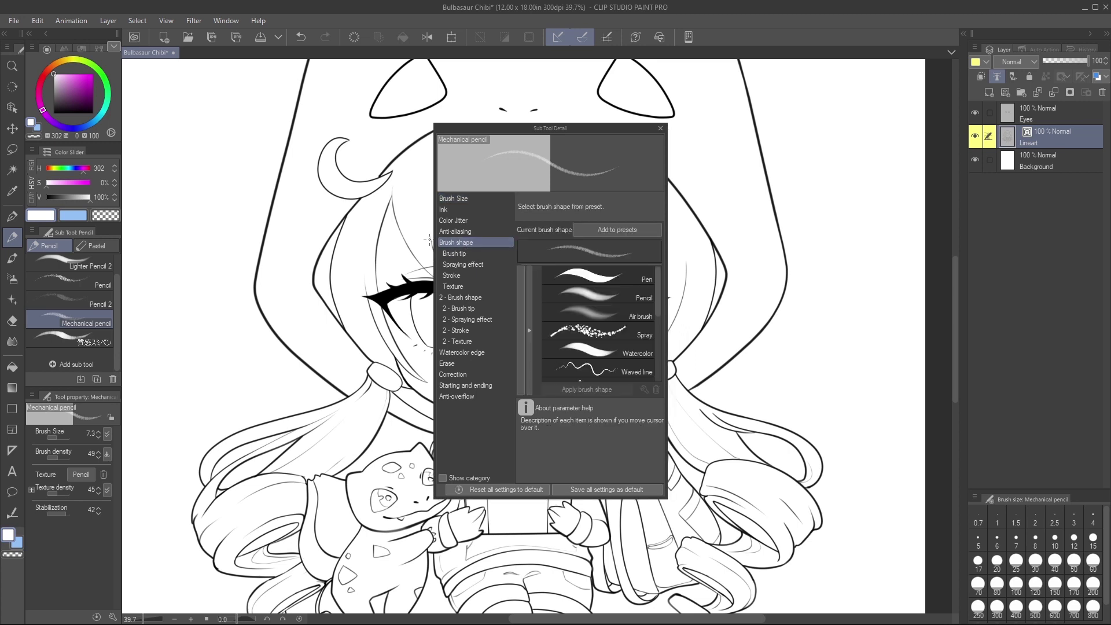
{"action": "left_click", "coordinate": [627, 231]}
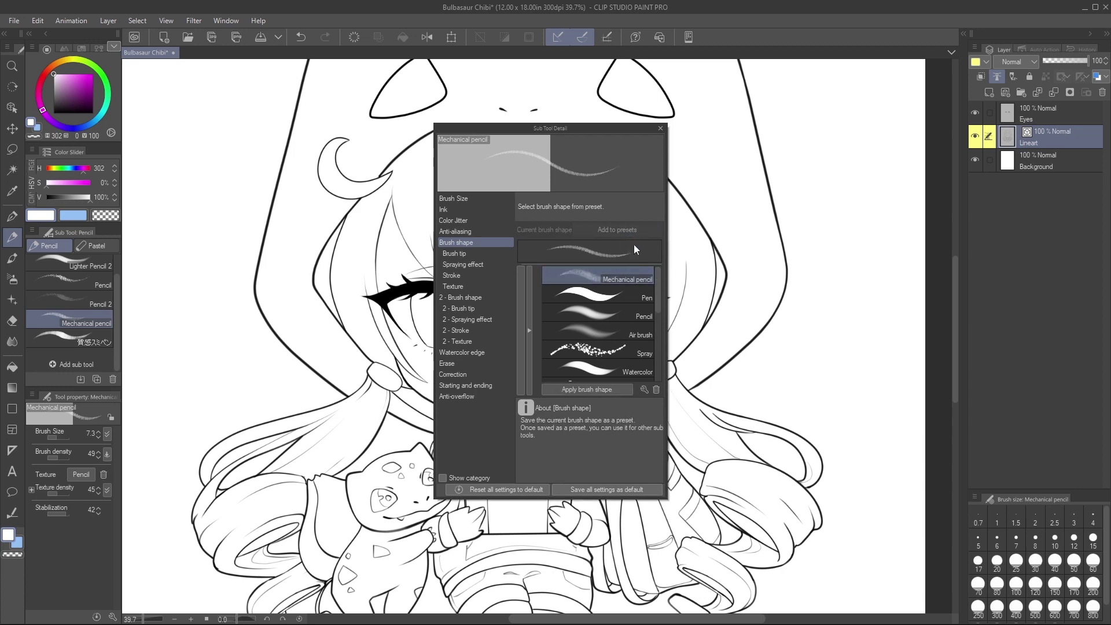
{"action": "left_click", "coordinate": [660, 128]}
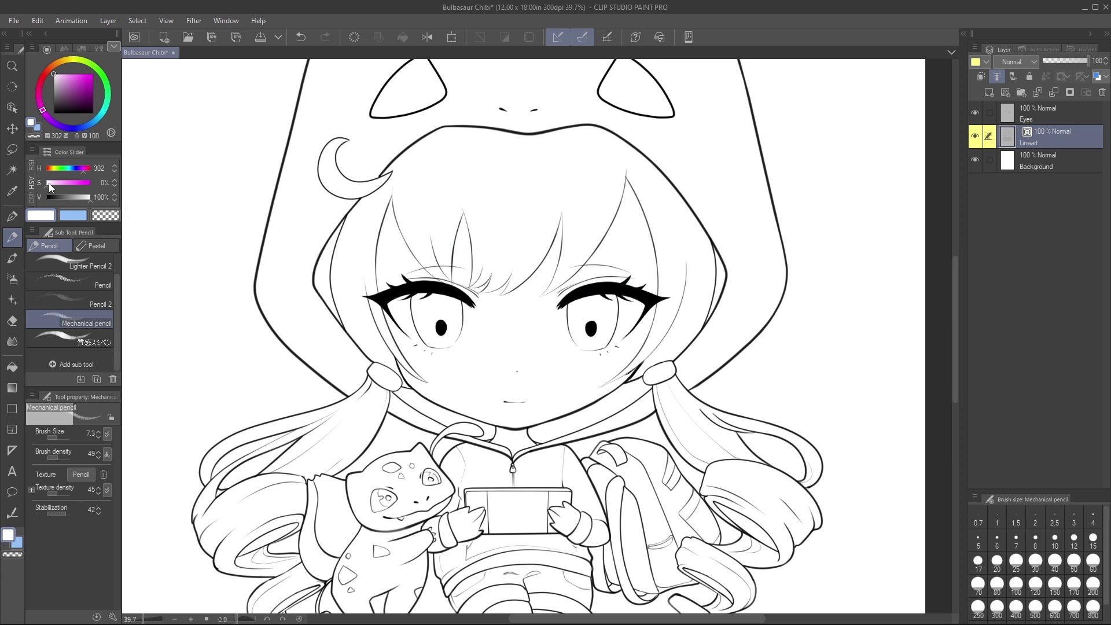
- Give the lineart strokes the Mechanical pencil brush shape via the Object tool and zoom to inspect
{"action": "left_click", "coordinate": [14, 112]}
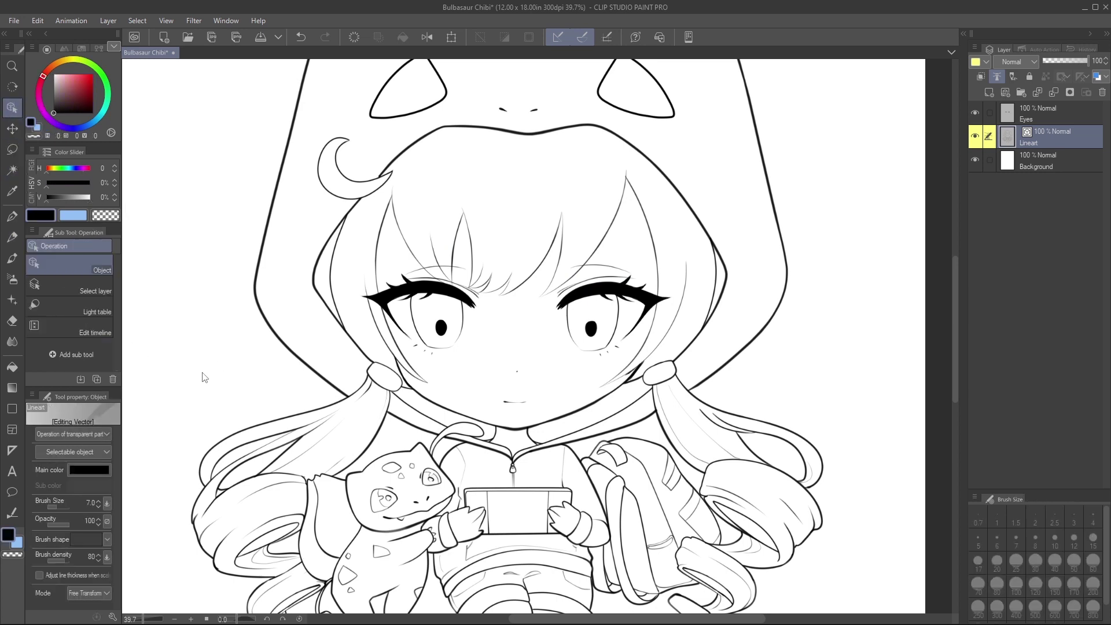
{"action": "left_click", "coordinate": [107, 538]}
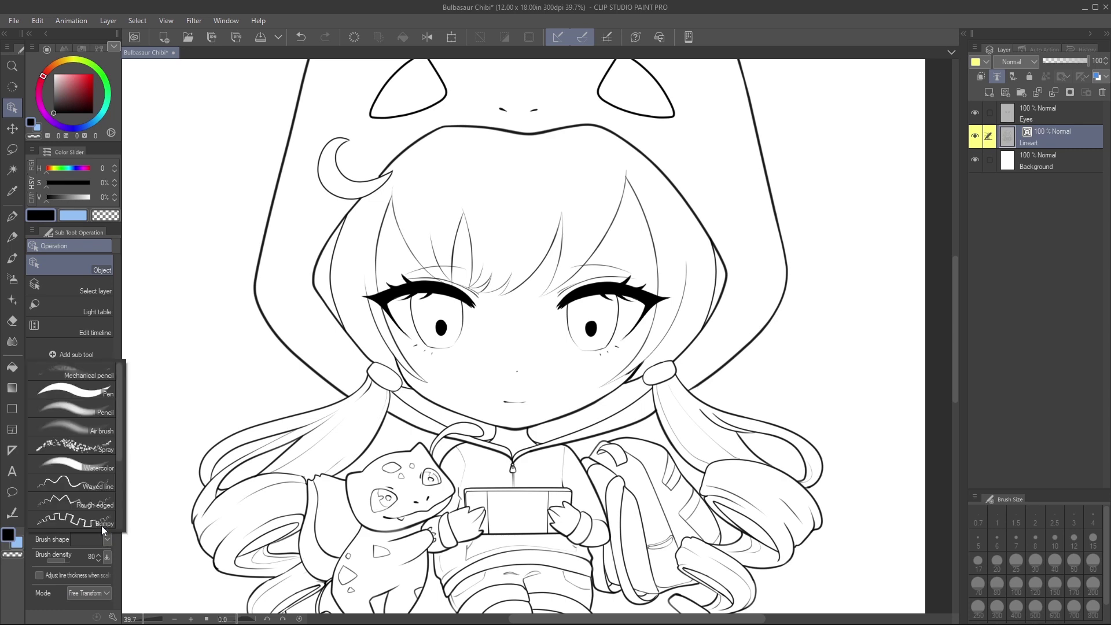
{"action": "left_click", "coordinate": [106, 377]}
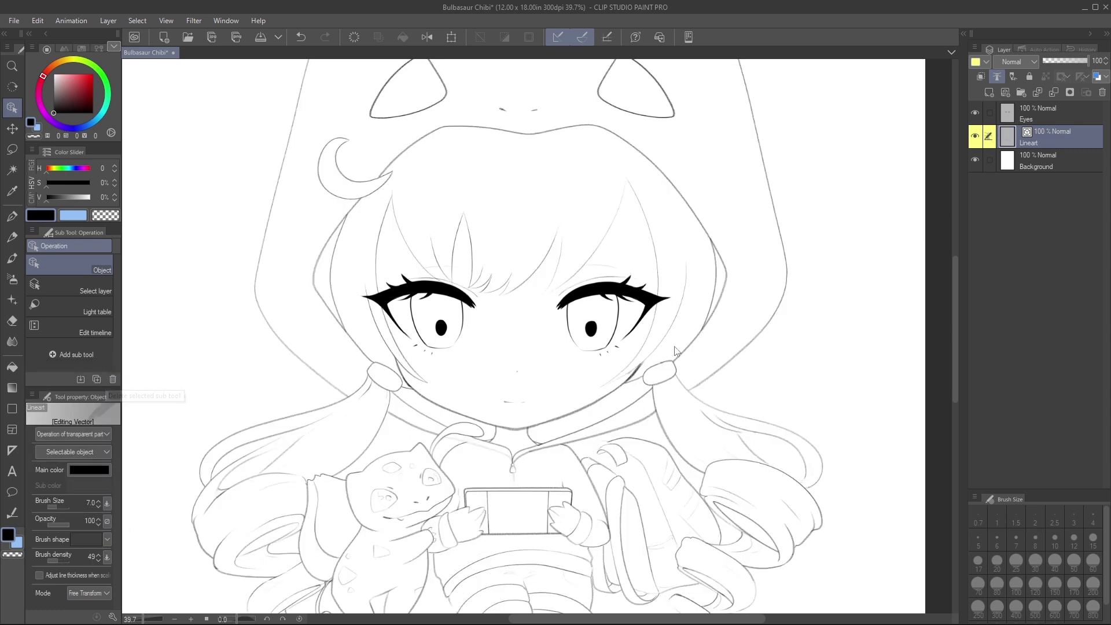
{"action": "scroll", "coordinate": [613, 328], "scroll_direction": "up", "scroll_amount": 10}
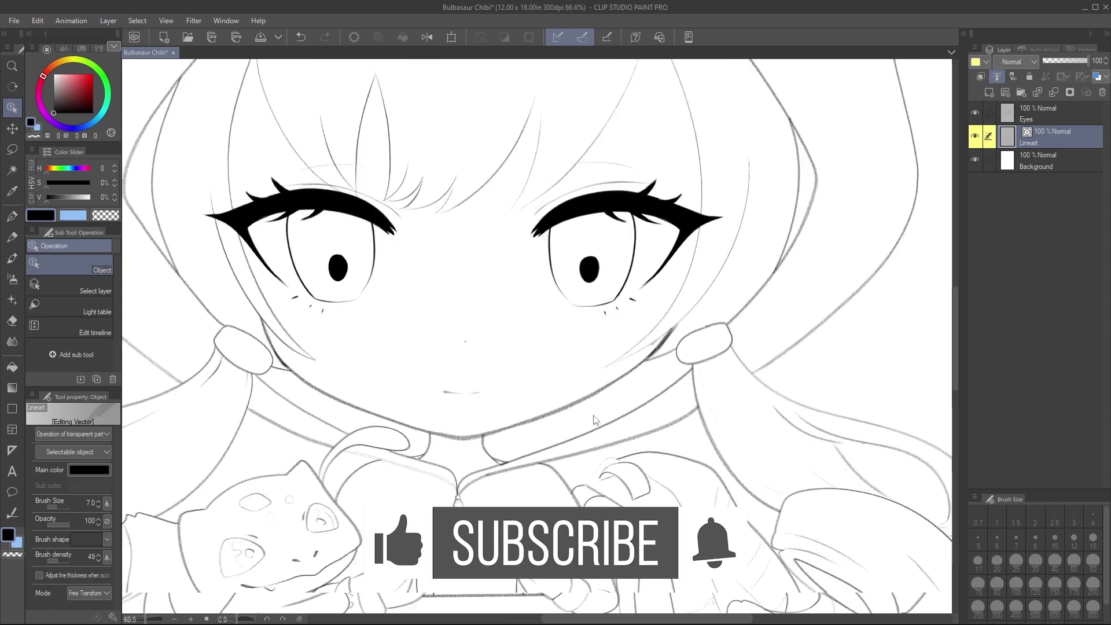
{"action": "scroll", "coordinate": [588, 459], "scroll_direction": "down", "scroll_amount": 14}
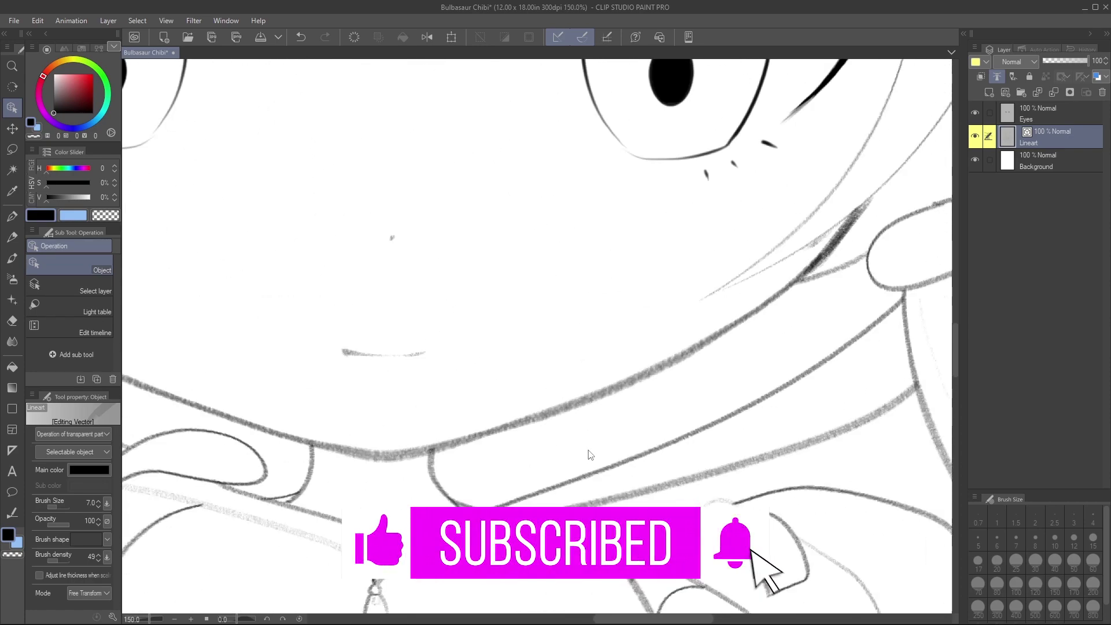
{"action": "scroll", "coordinate": [575, 513], "scroll_direction": "up", "scroll_amount": 3}
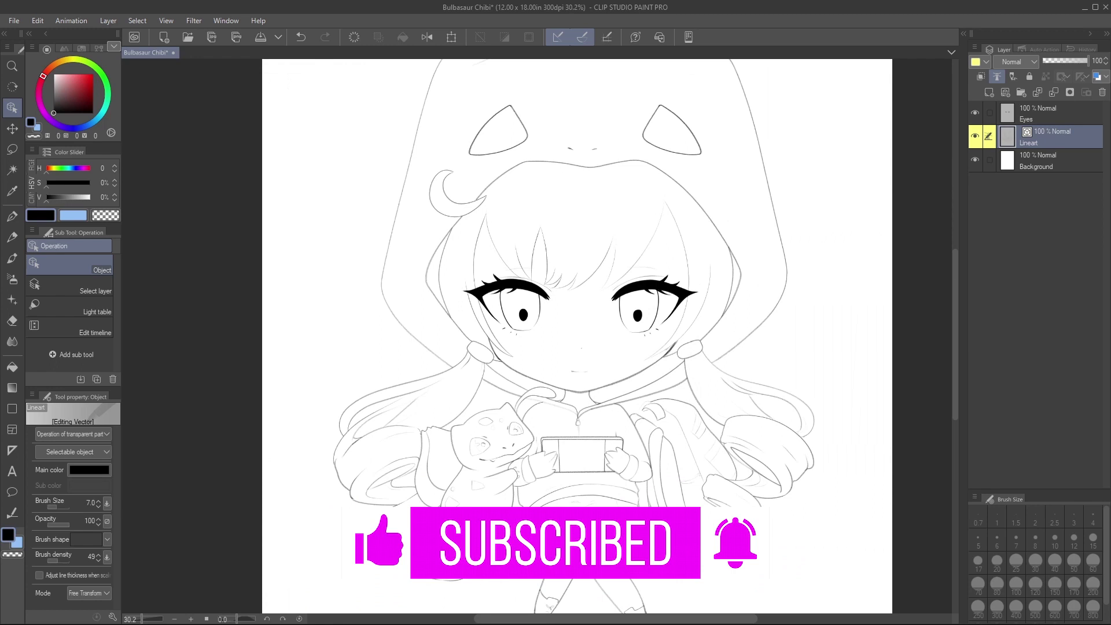